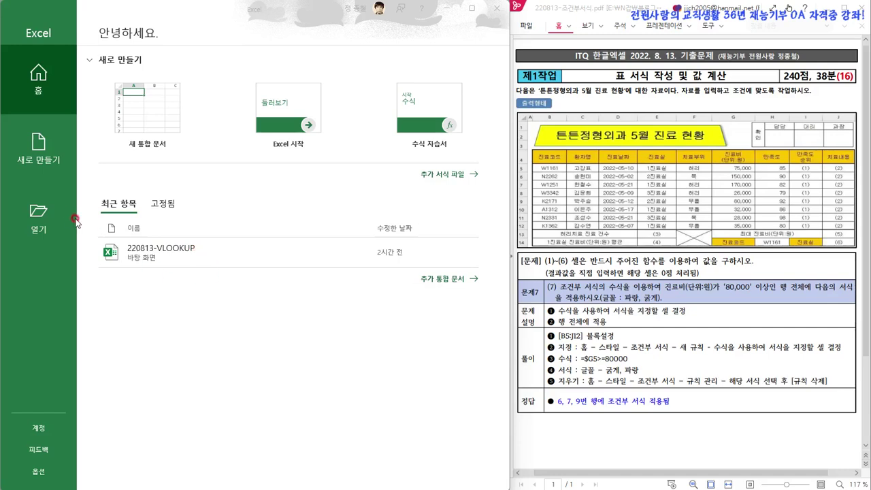
Open the workbook 220813-VLOOKUP from the desktop (바탕 화면) folder.
click(42, 214)
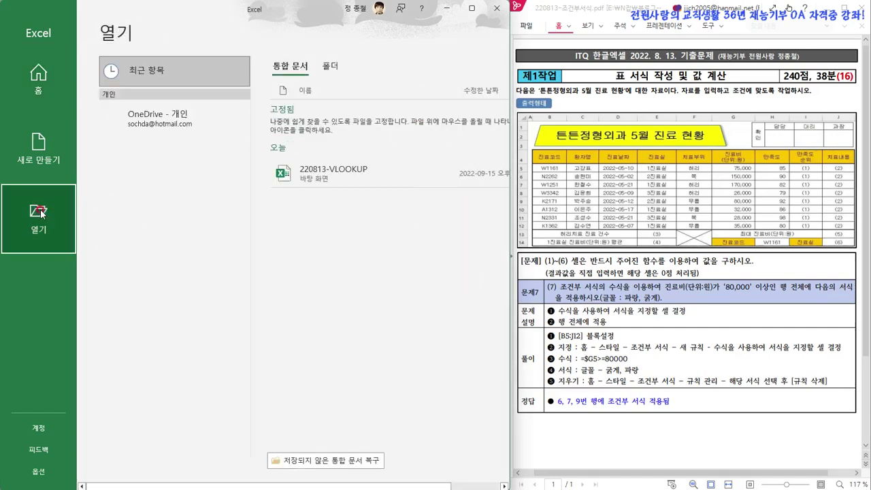
click(139, 216)
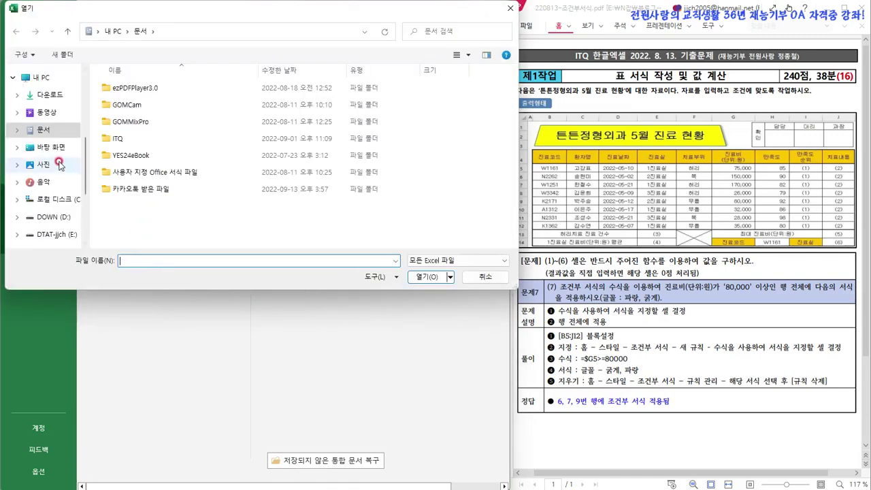
click(55, 153)
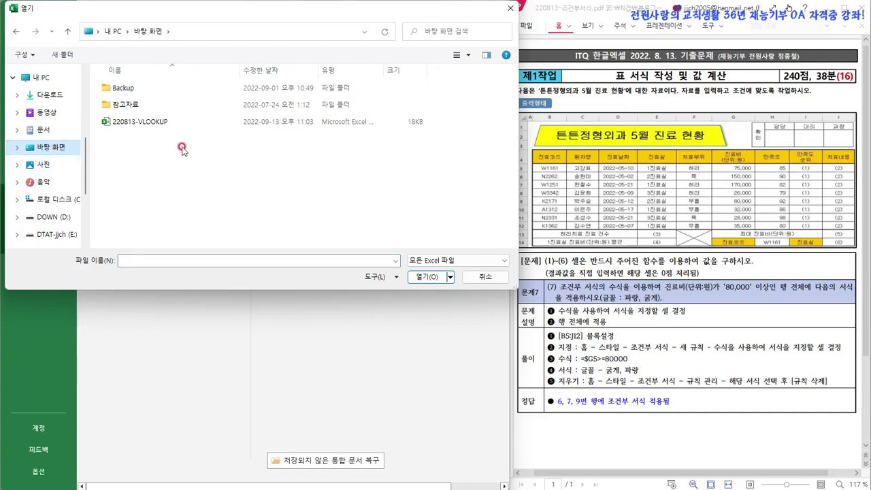
click(153, 122)
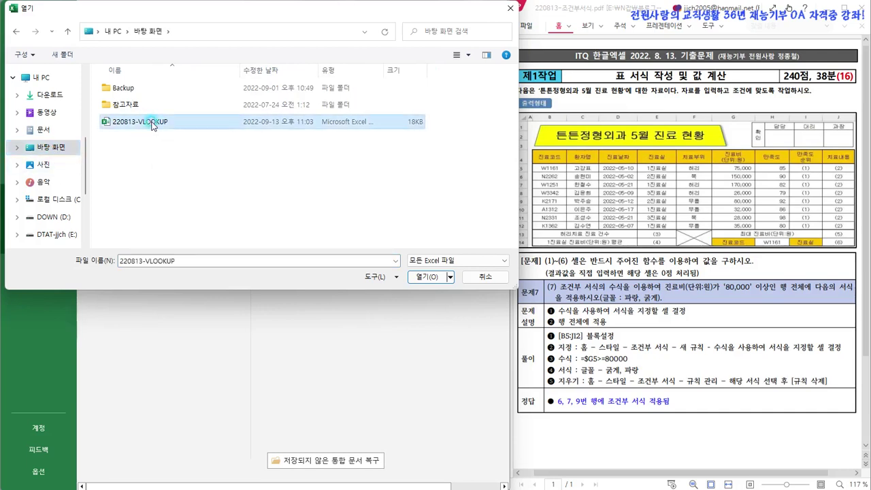
click(421, 277)
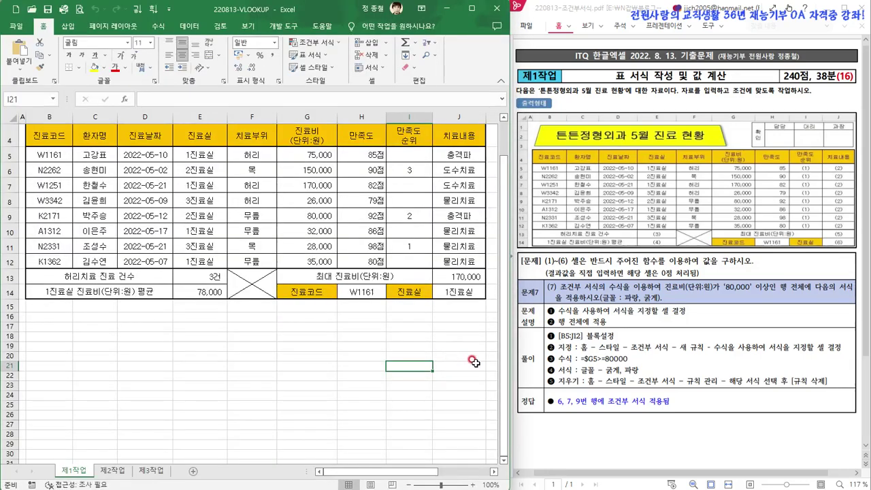
Examine the 진료비(단위:원) column and the full rows with fees of 80,000 or more, comparing them with the exercise instructions in the PDF.
scroll(480, 359, up, 1)
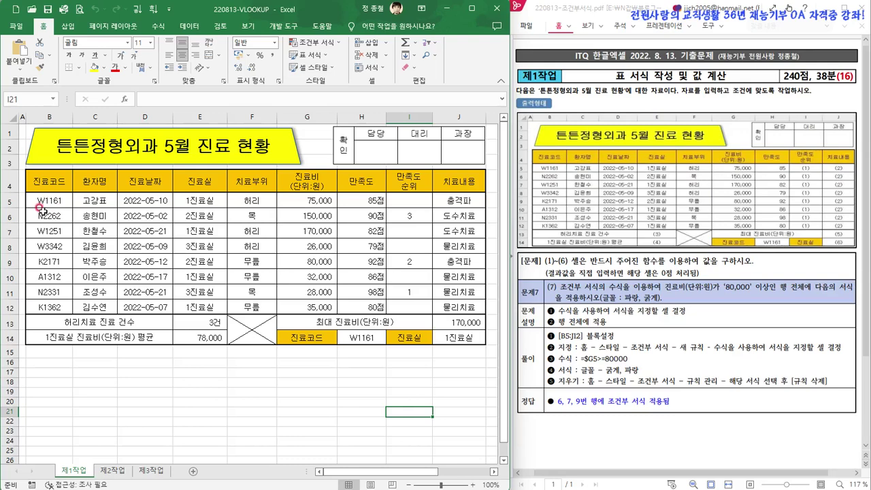
drag(39, 214, 449, 233)
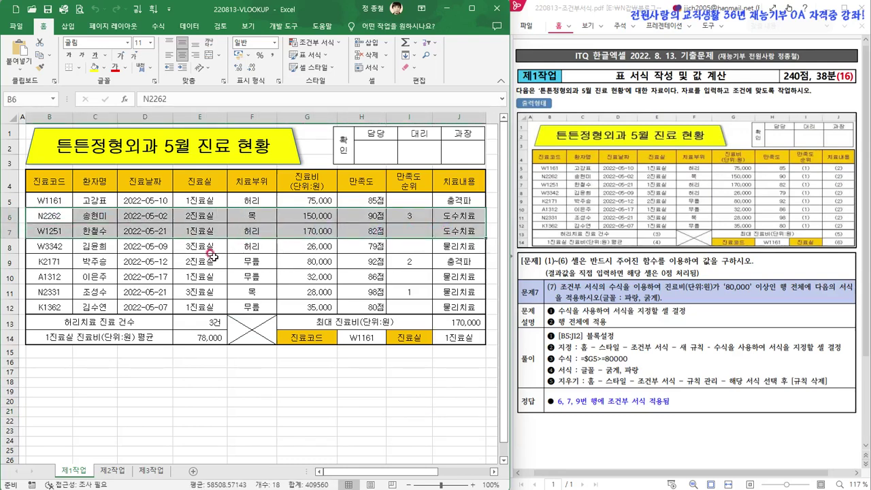
drag(48, 258, 454, 267)
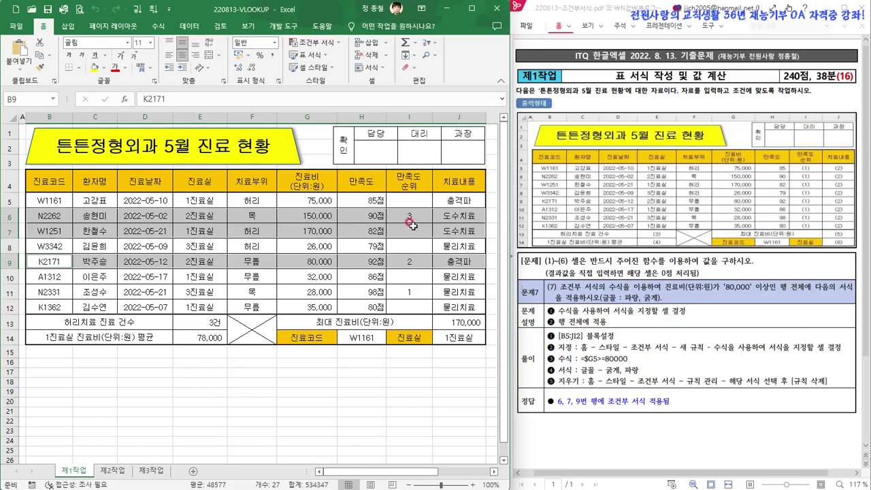
click(370, 209)
drag(371, 203, 365, 279)
click(318, 201)
drag(318, 202, 313, 308)
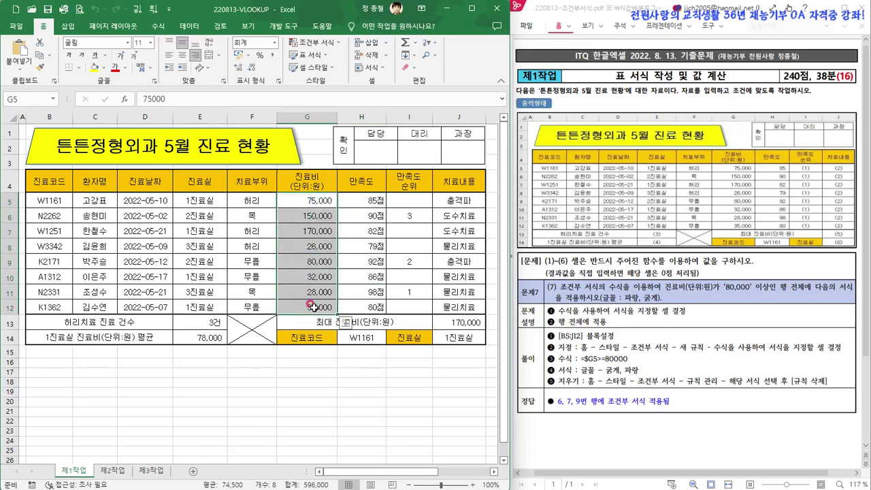
click(306, 216)
drag(311, 215, 318, 232)
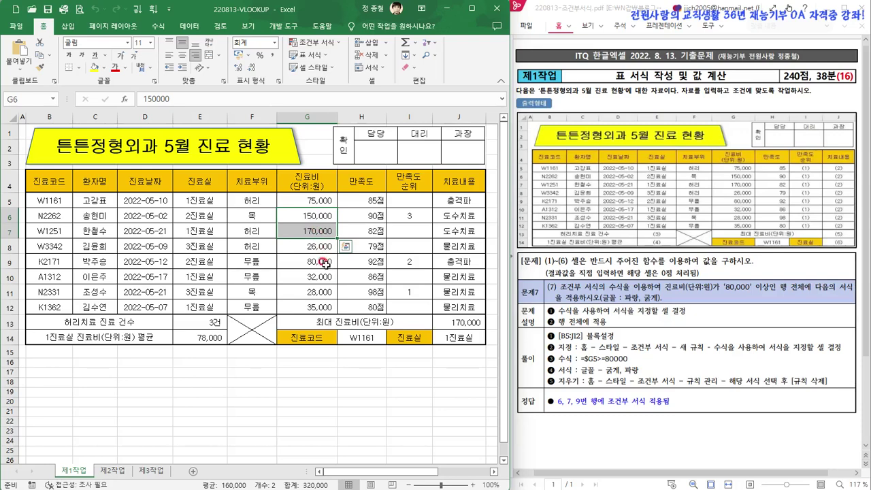
ctrl+click(321, 261)
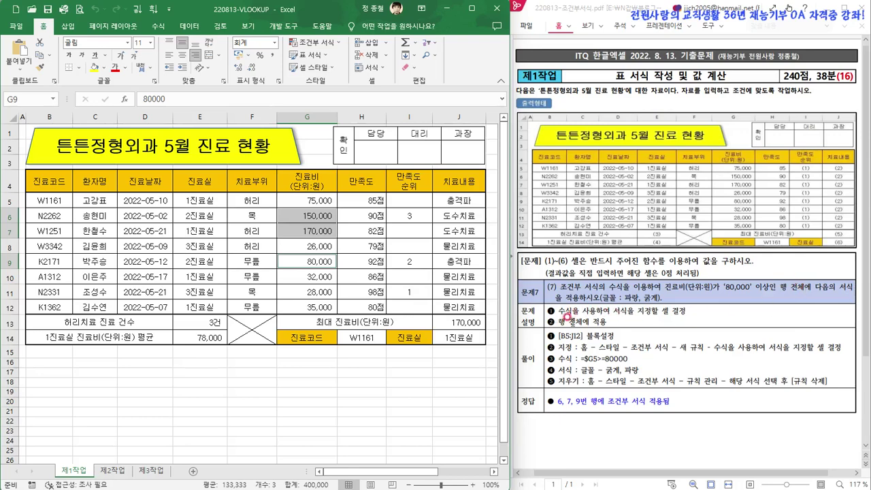
drag(47, 217, 452, 232)
drag(51, 261, 452, 262)
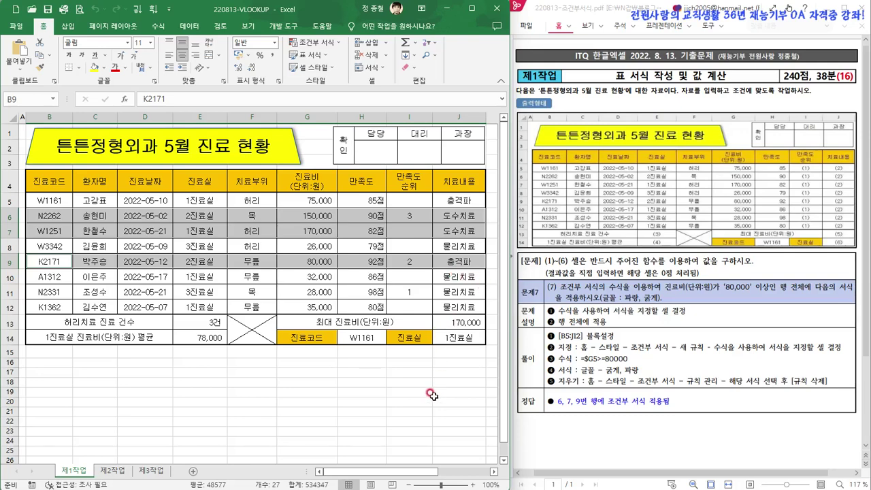
click(586, 312)
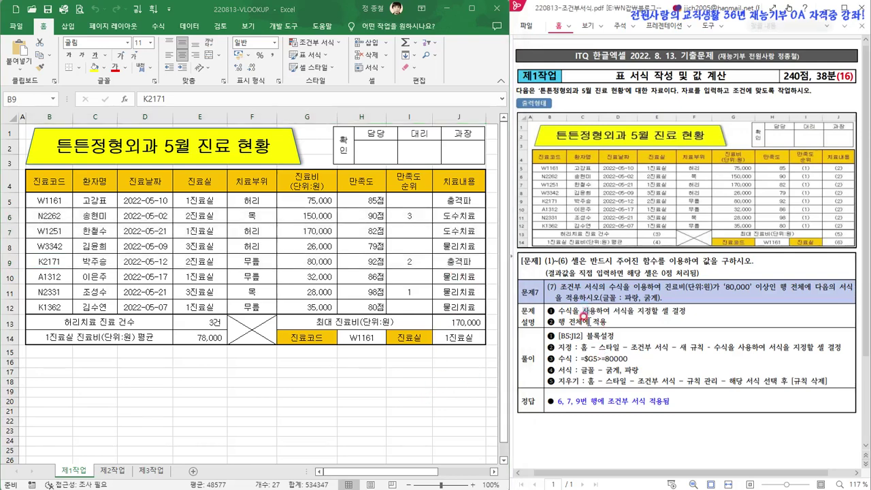
click(562, 351)
Select the table's data range B5:J12, leaving out the header row and the summary rows.
click(45, 198)
drag(48, 199, 459, 302)
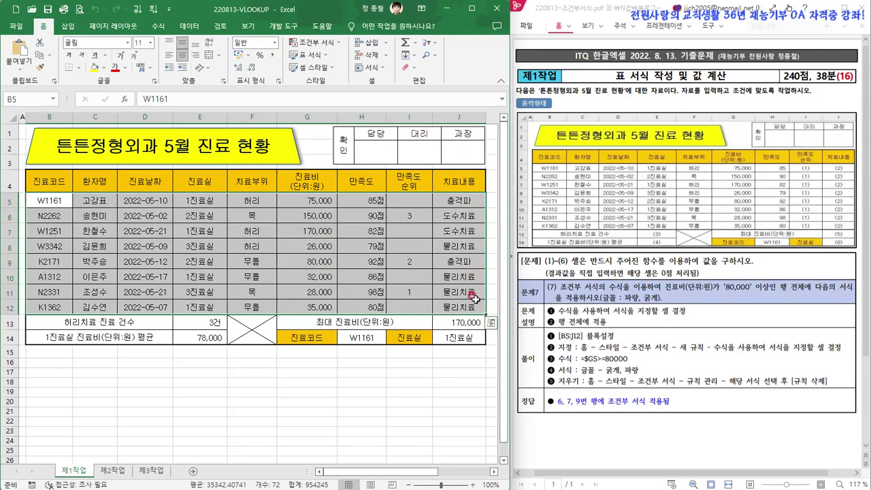
drag(51, 204, 446, 307)
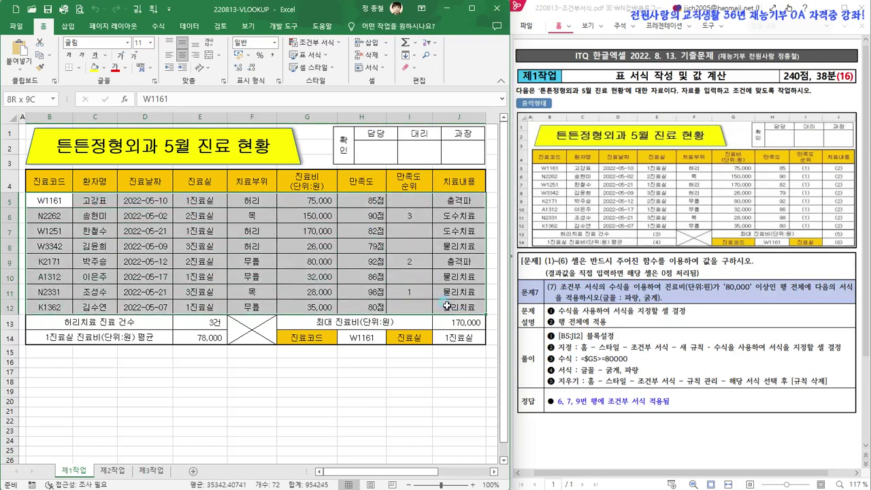
click(41, 200)
click(41, 201)
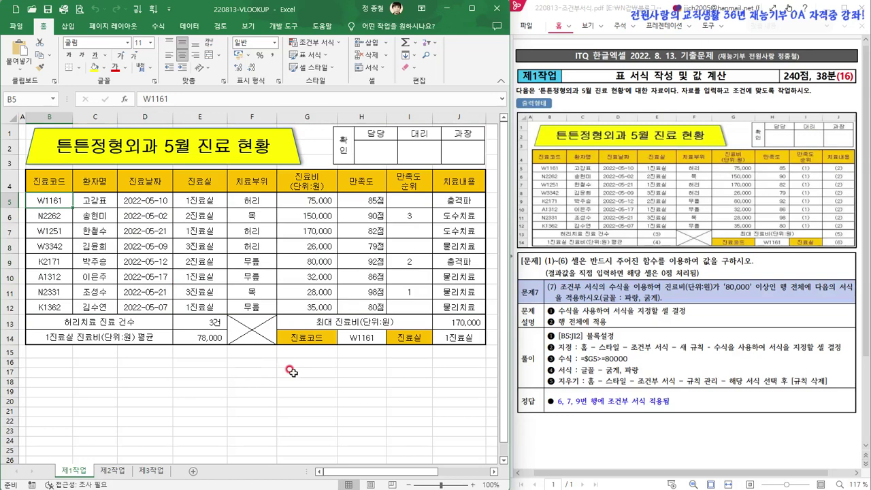
shift+click(452, 307)
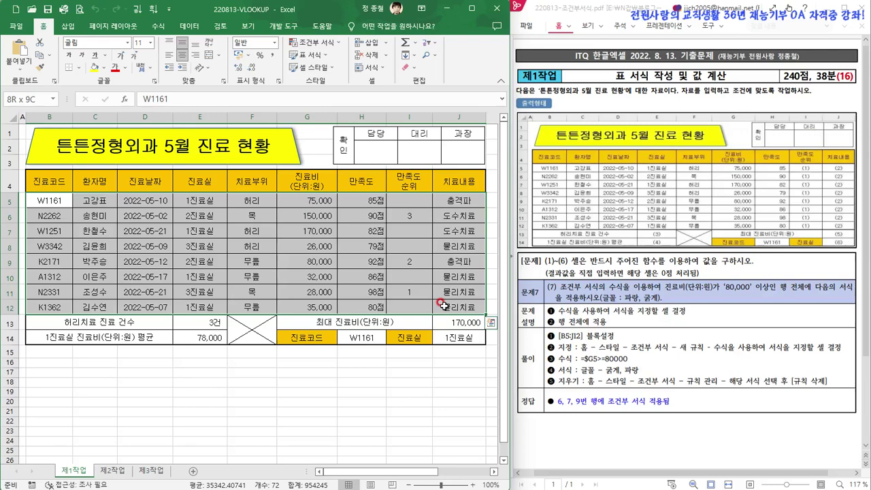
click(51, 199)
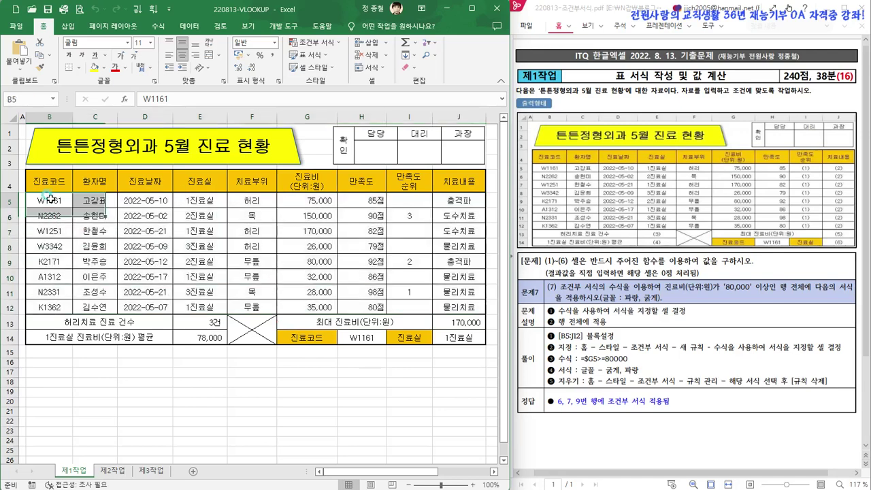
shift+click(443, 311)
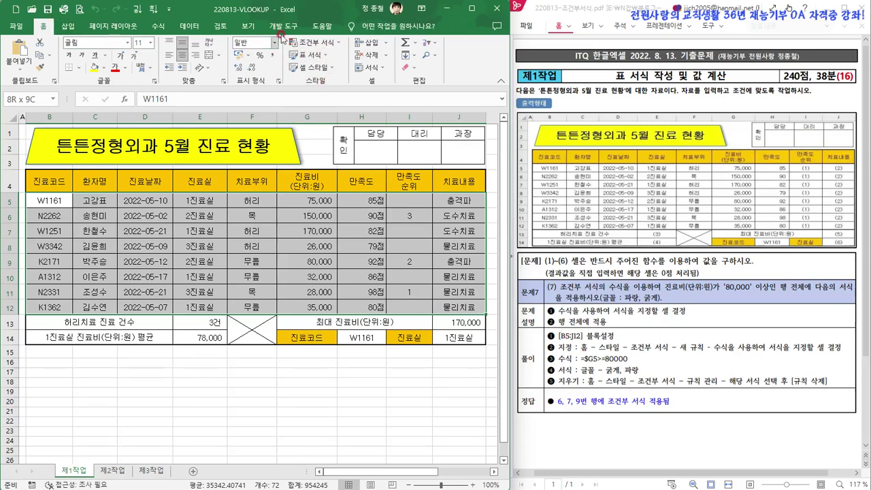
Start a new conditional formatting rule of the type 수식을 사용하여 서식을 지정할 셀 결정 for the selected range.
click(338, 45)
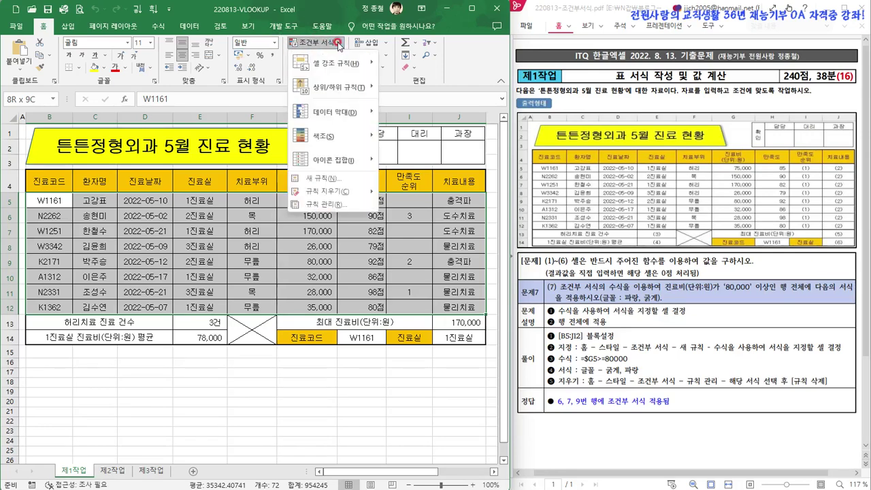
click(336, 175)
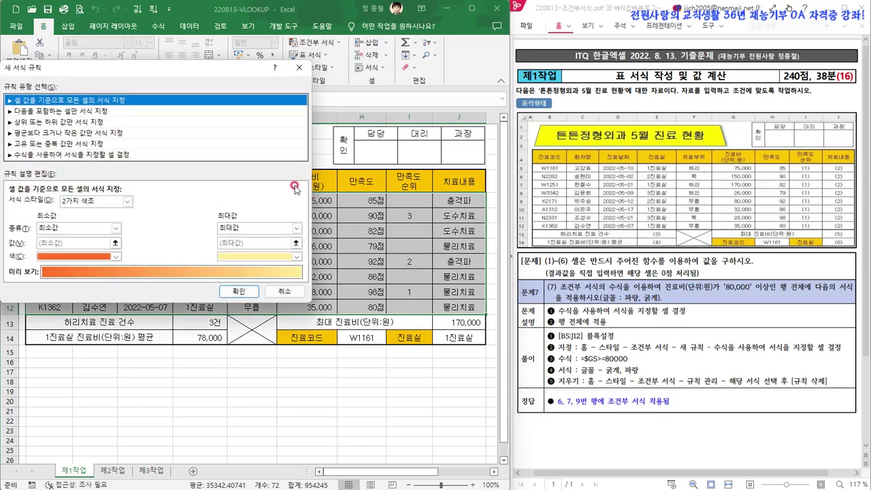
click(16, 156)
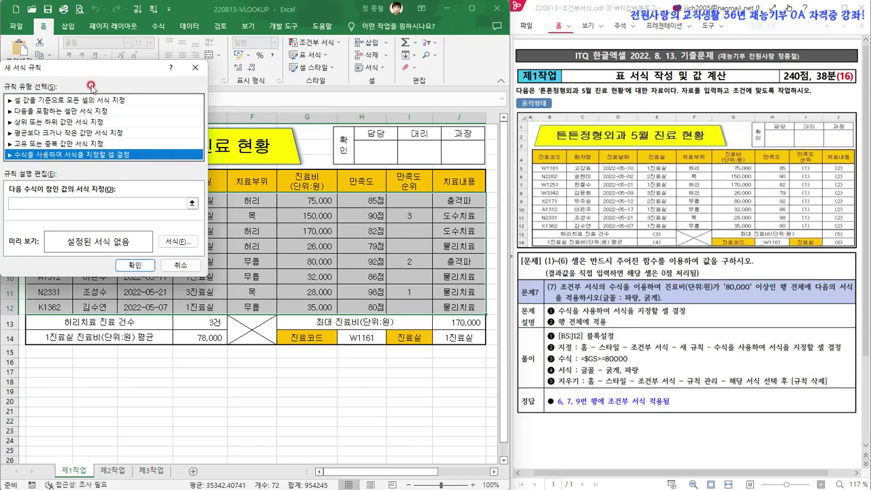
drag(86, 71, 134, 69)
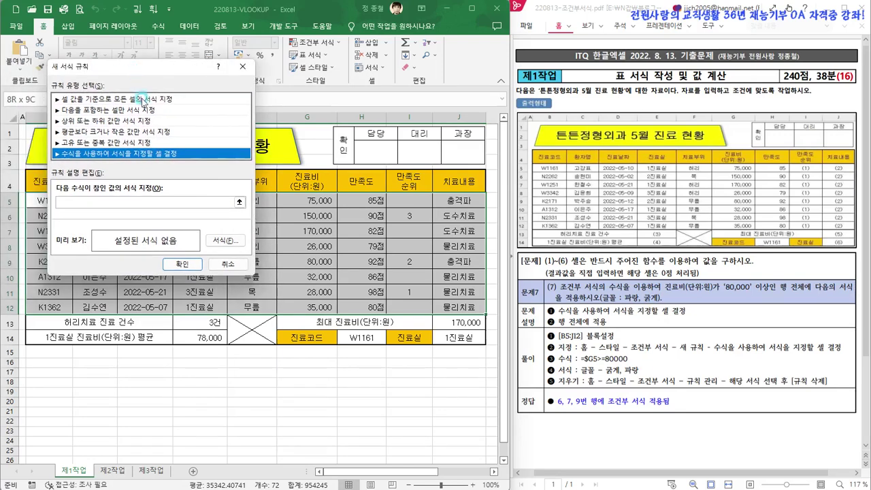
Enter the rule formula =$G5>=80000, with only the column of the cell reference fixed.
click(102, 201)
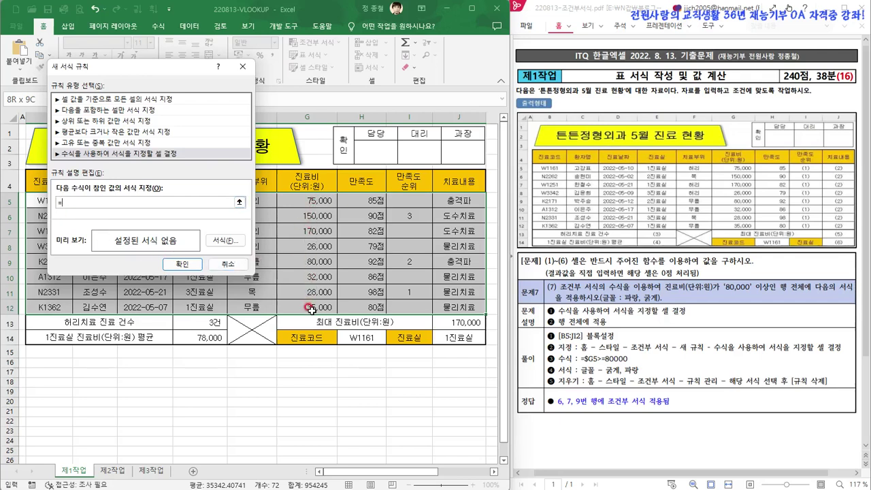
click(315, 197)
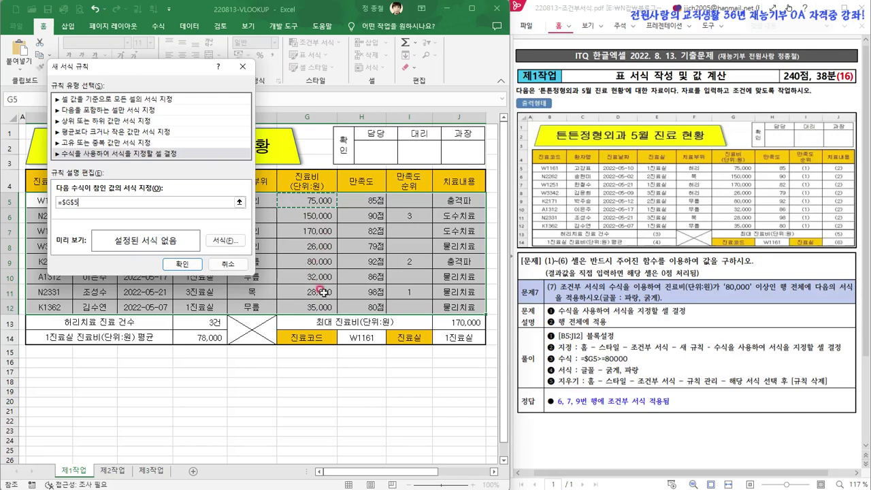
click(73, 202)
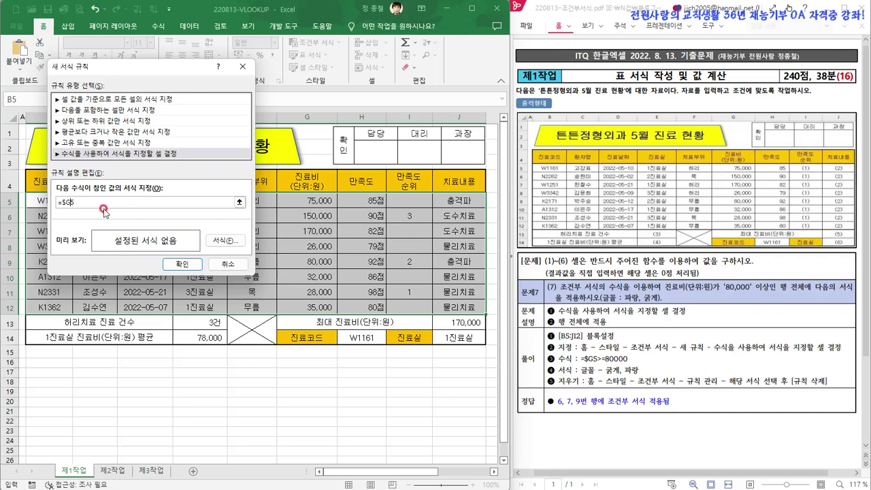
click(61, 201)
drag(75, 201, 59, 201)
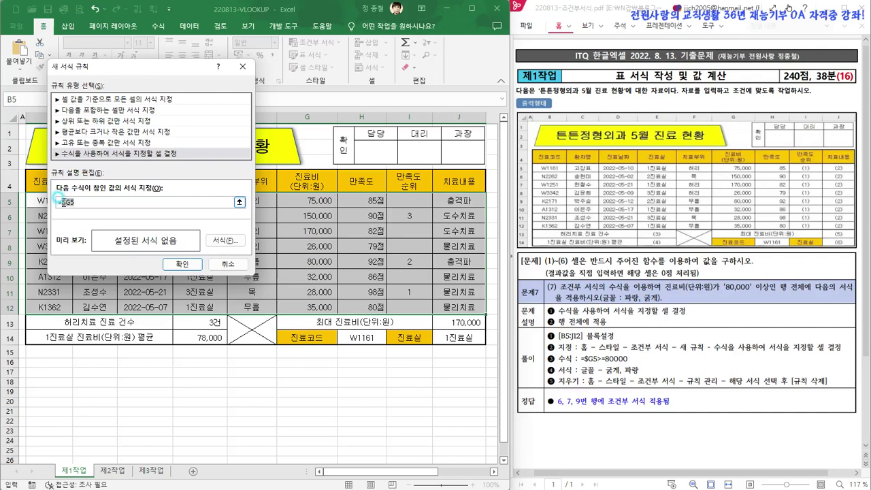
click(94, 202)
click(87, 202)
key(BackSpace)
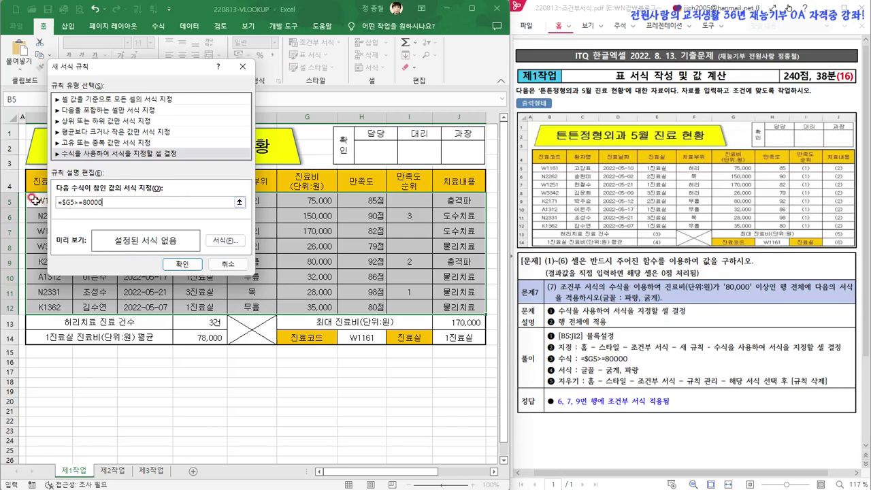
Set the rule's font format to bold (굵게) and standard blue (파랑), and apply the rule to the range.
click(226, 241)
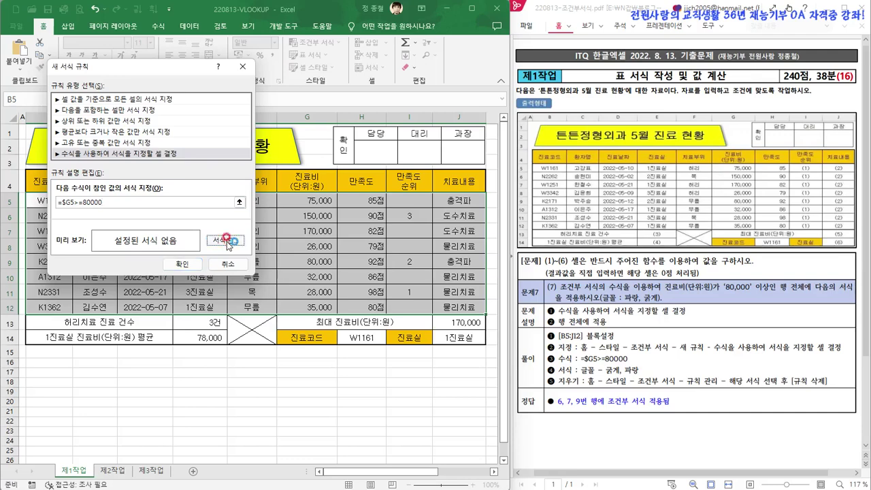
click(55, 28)
drag(87, 11, 106, 25)
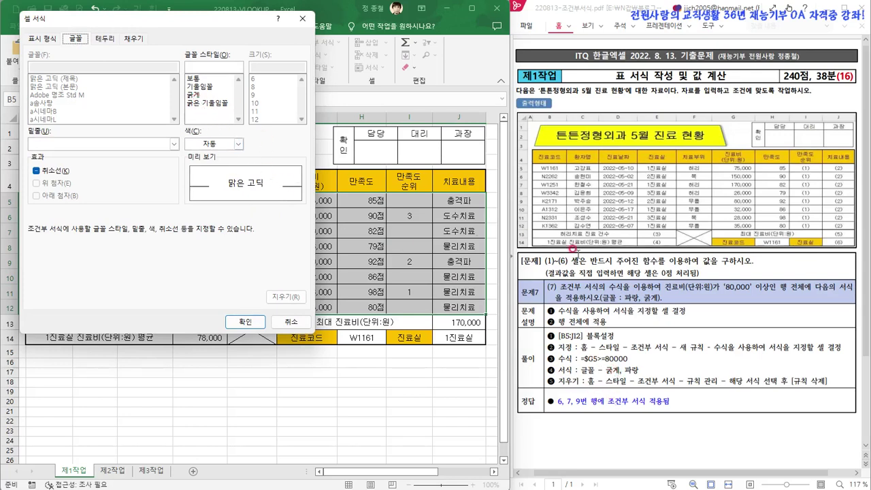
click(191, 95)
click(191, 96)
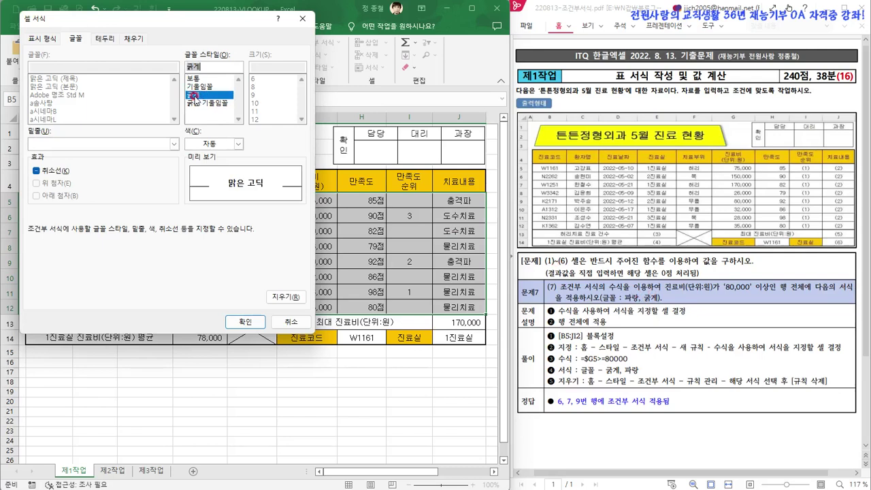
click(222, 146)
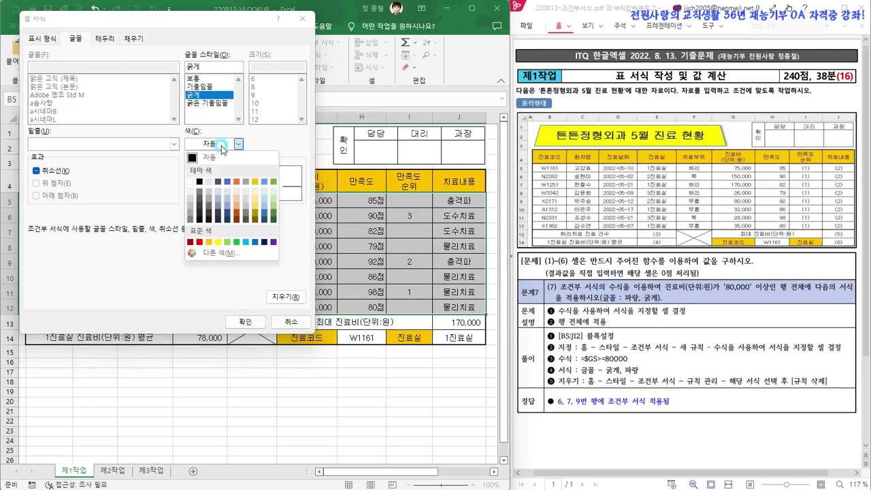
click(254, 242)
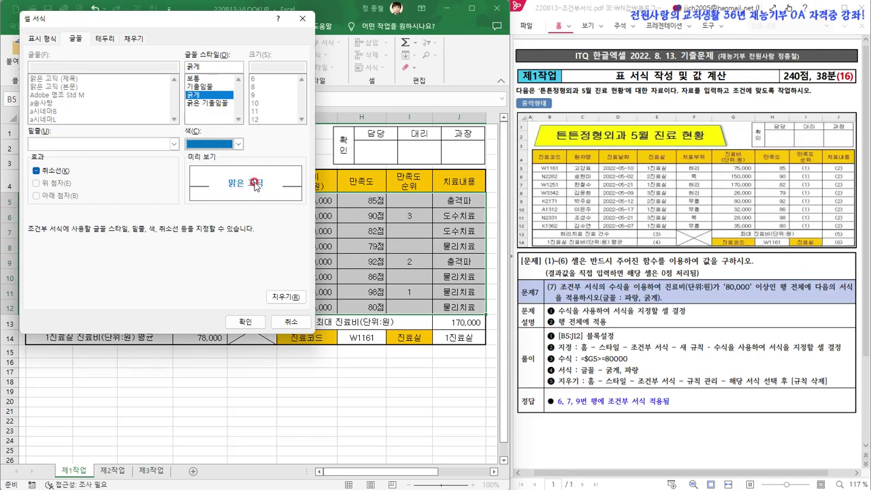
click(249, 321)
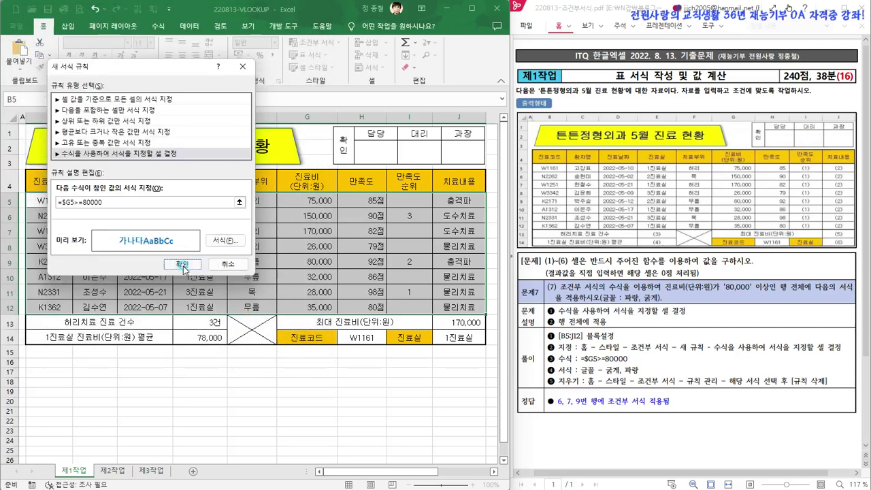
click(183, 265)
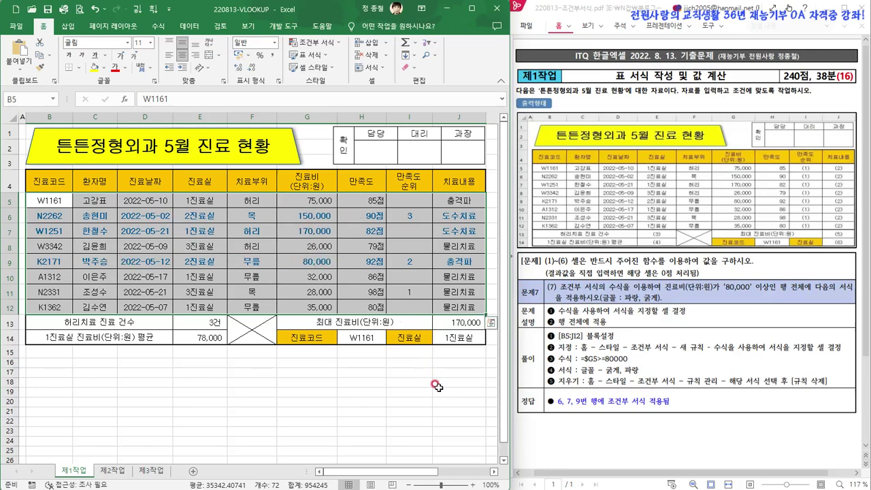
Review the =$G5>=80000 rule in the conditional formatting rules manager from cell G7, then close the manager without changing the rule.
click(438, 388)
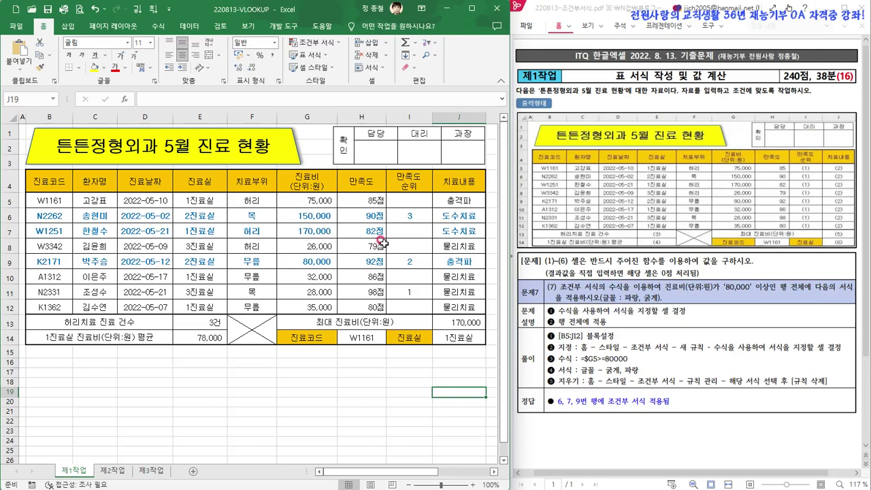
click(320, 232)
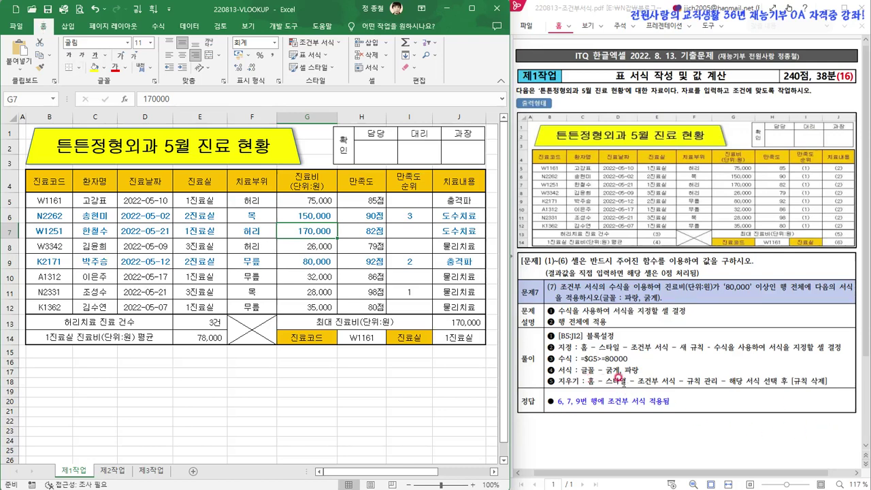
click(343, 48)
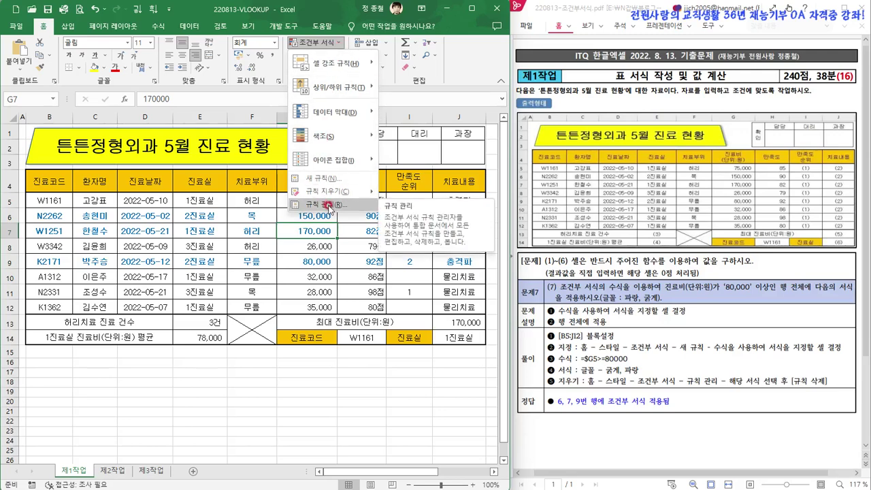
mouse_move(332, 196)
click(333, 205)
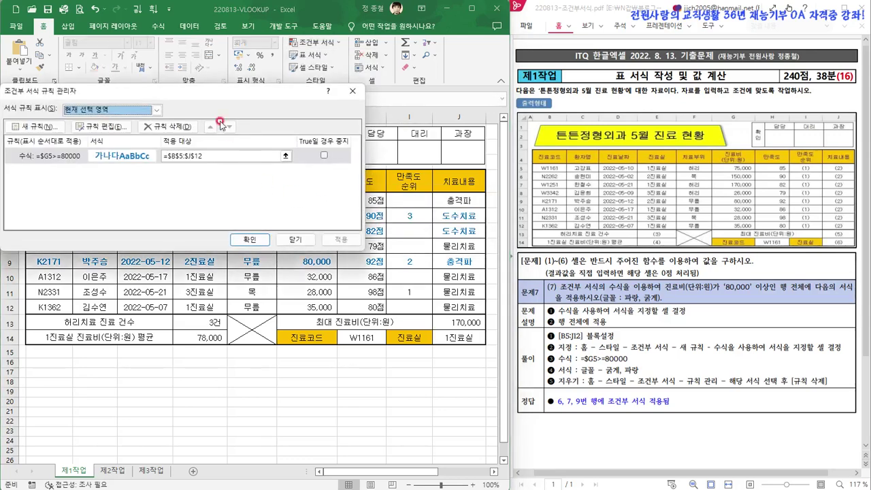
drag(202, 100, 291, 102)
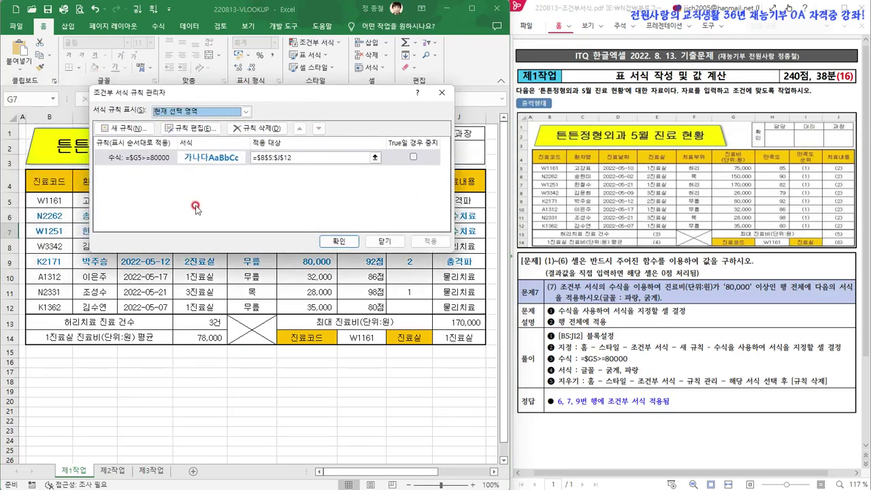
click(148, 159)
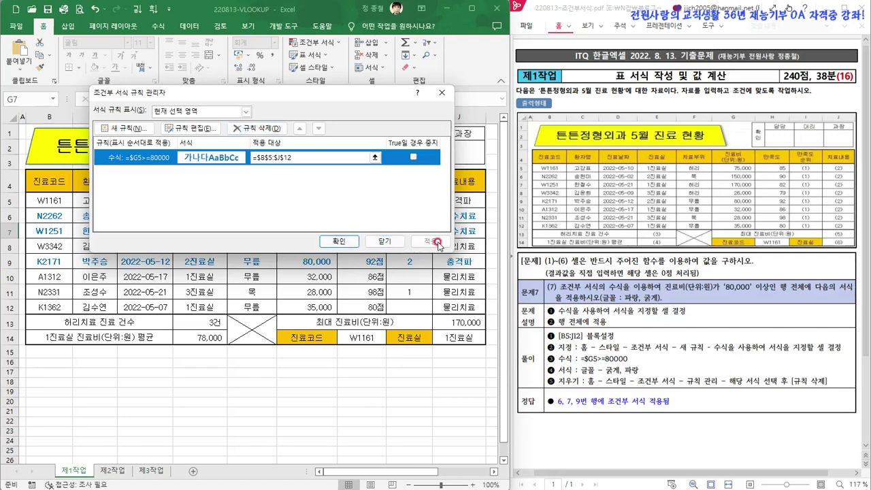
click(384, 241)
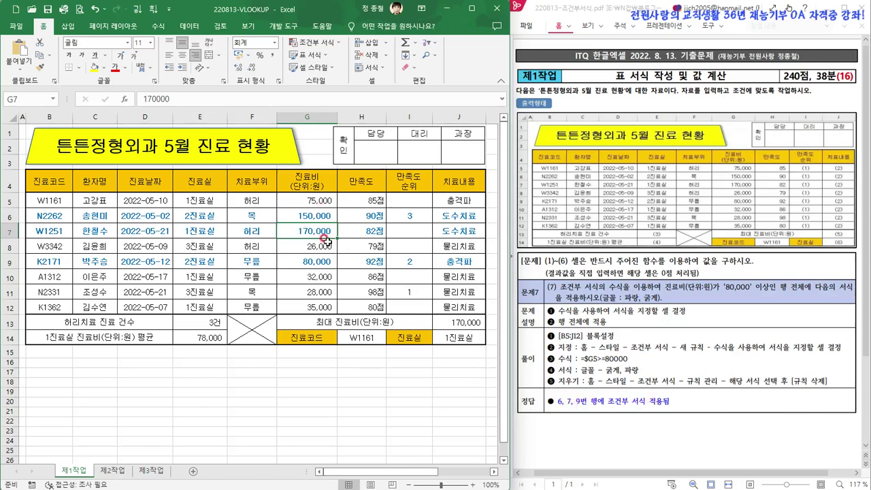
click(490, 370)
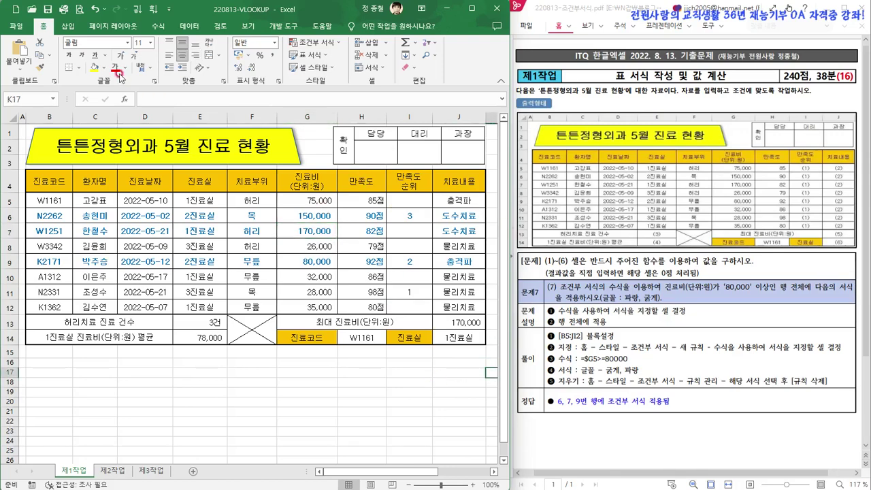
Start saving the workbook under another name, with the desktop (바탕 화면) as the destination folder.
click(14, 27)
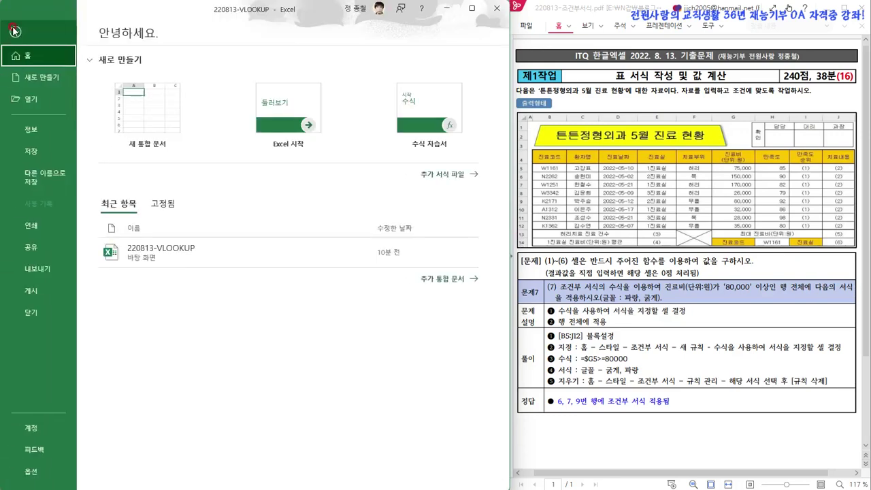
click(35, 177)
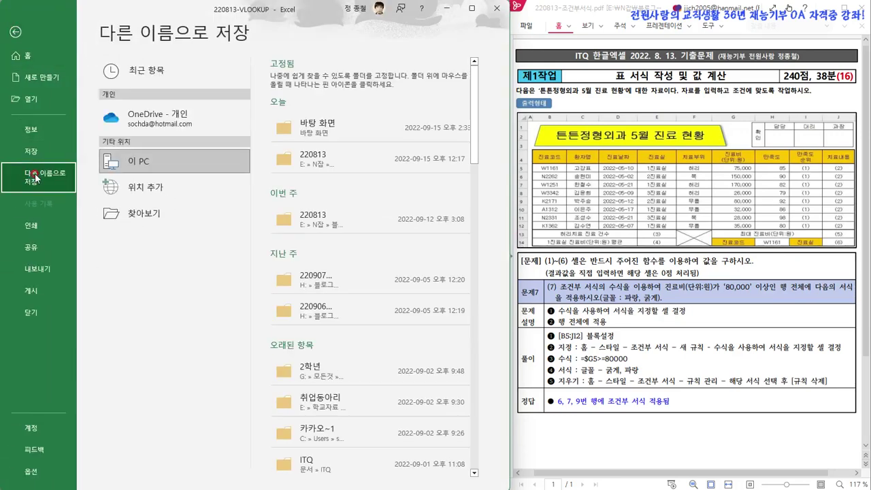
click(127, 216)
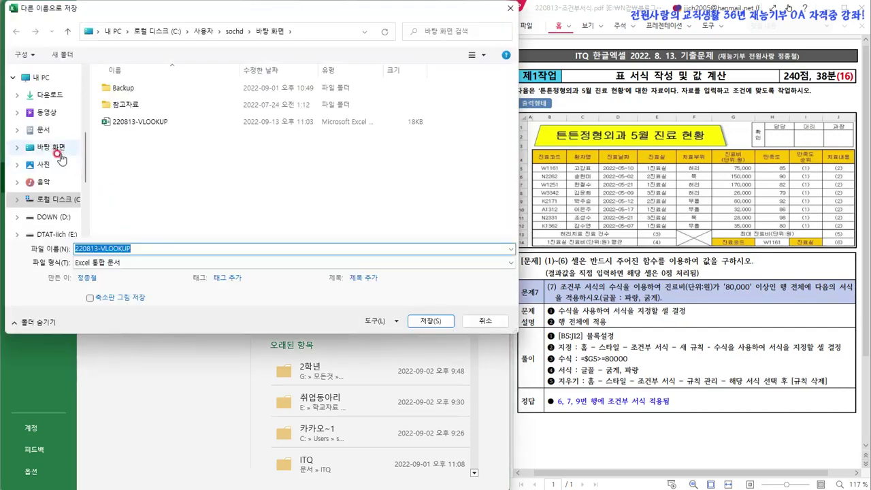
click(57, 155)
Replace VLOOKUP in the file name so it reads 220813-조건부서식, and save the workbook copy.
click(102, 248)
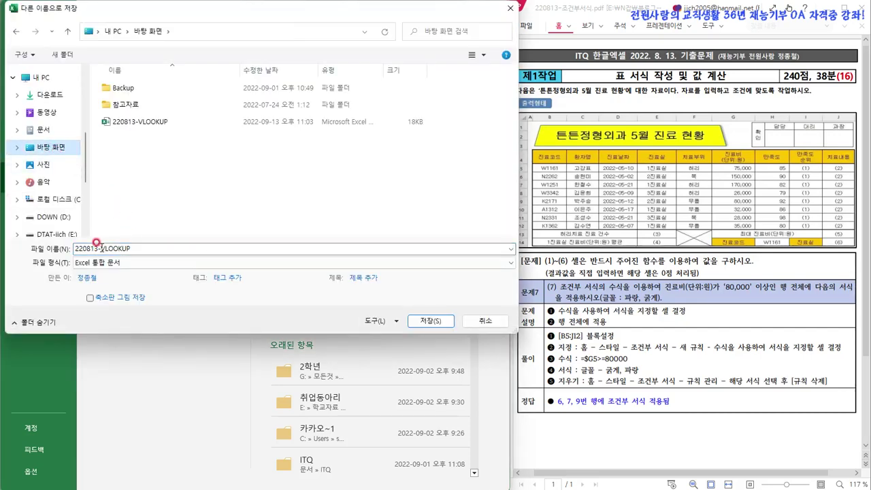
drag(101, 247, 166, 247)
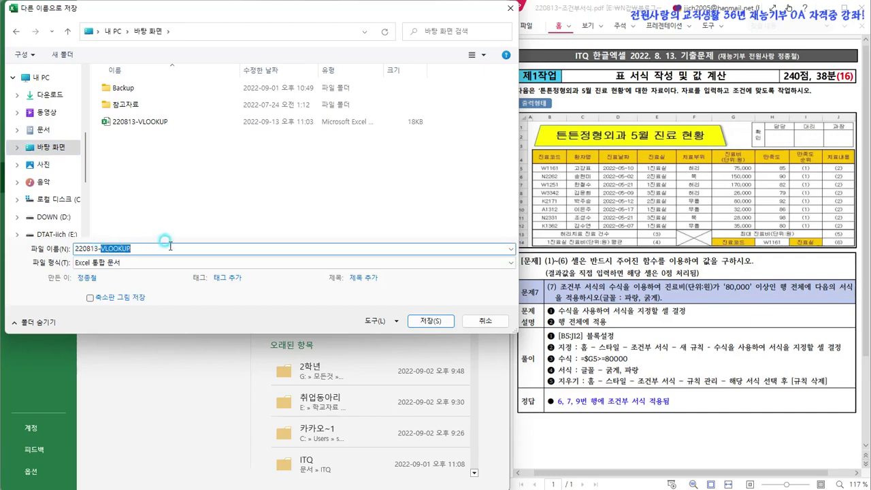
text(W)
key(BackSpace)
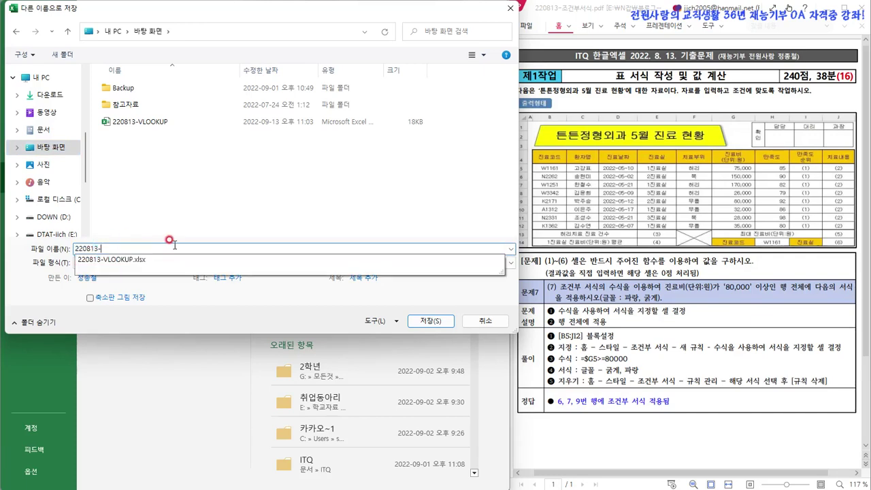
text(조건ㅂ)
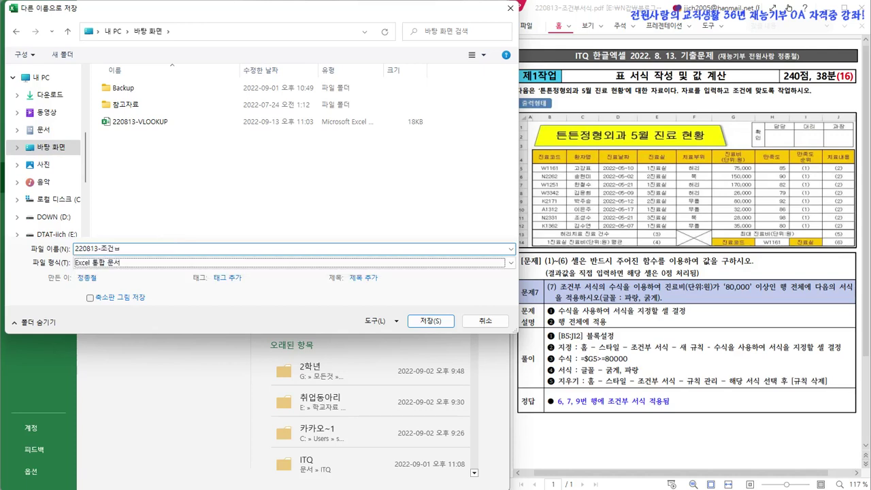
text(ㅜ)
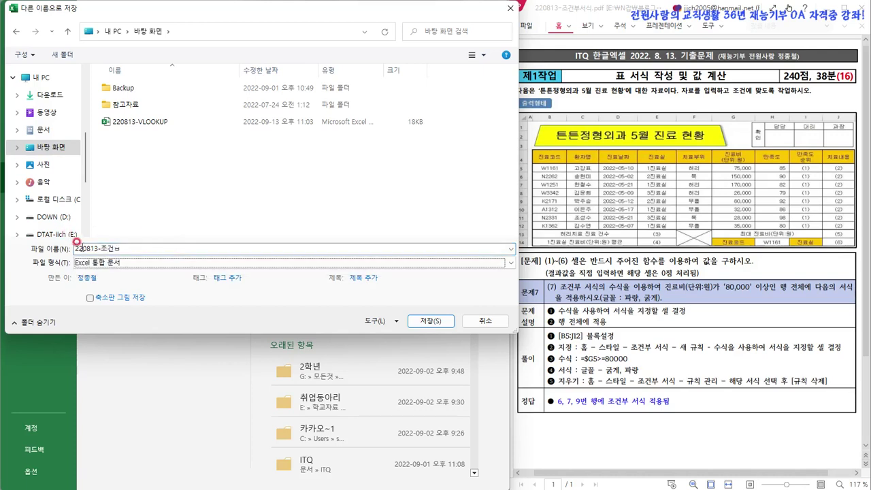
double_click(117, 247)
click(123, 249)
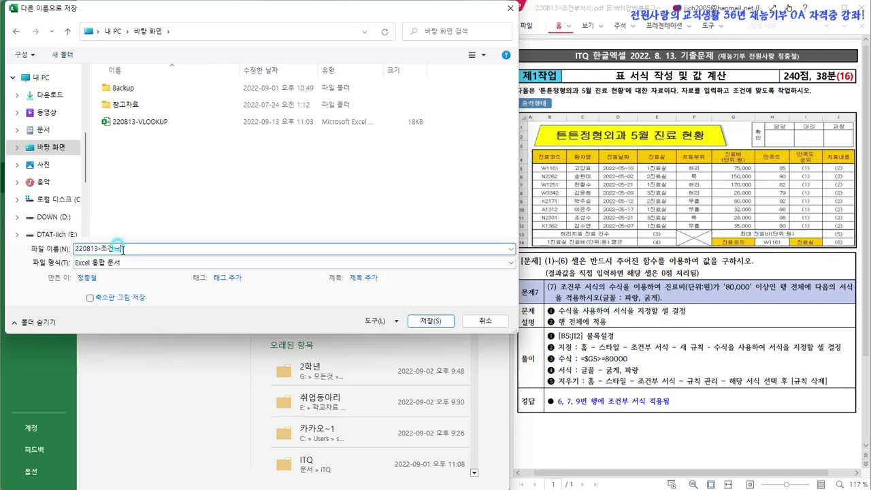
text(서시)
click(428, 320)
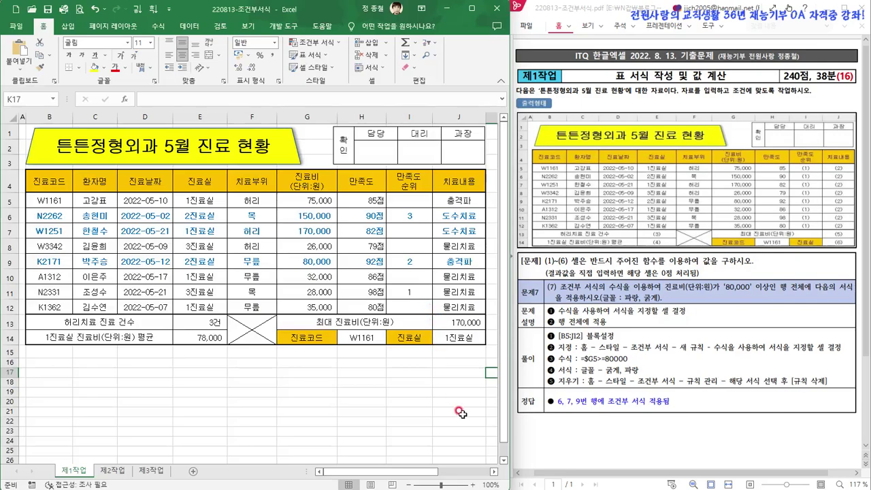